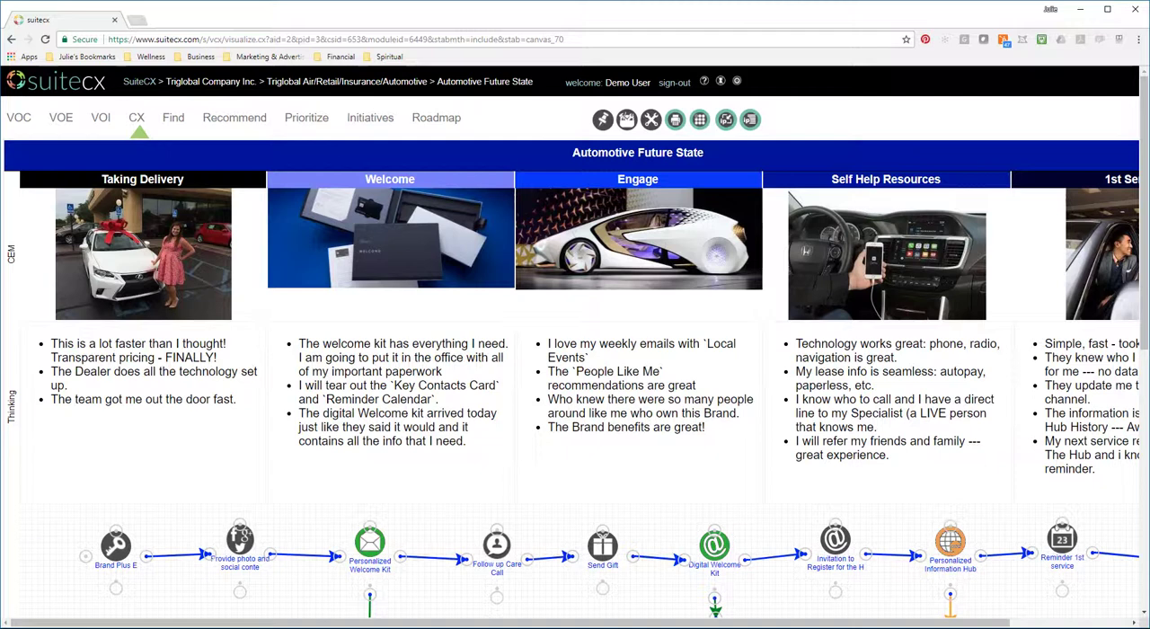
Step: Go back to the VOC Survey Results Vol 1 page
key("alt+Left")
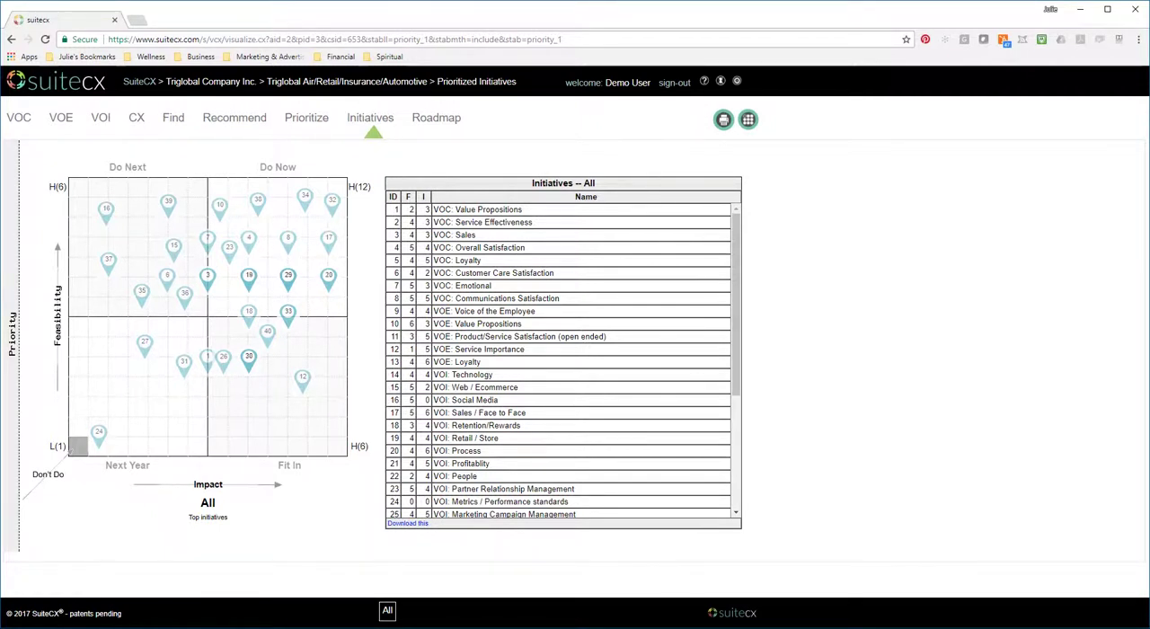
Step: Show the Initiative Roadmap and open the '2 VOC: Service Effectiveness' charter dialog
left_click(436, 118)
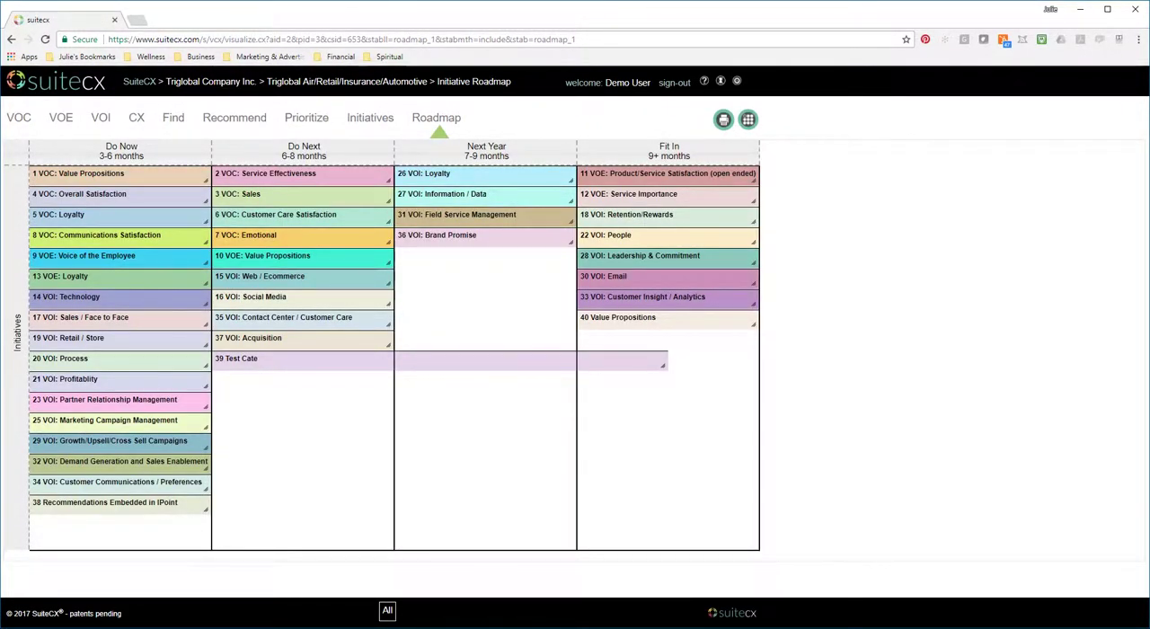
left_click(302, 174)
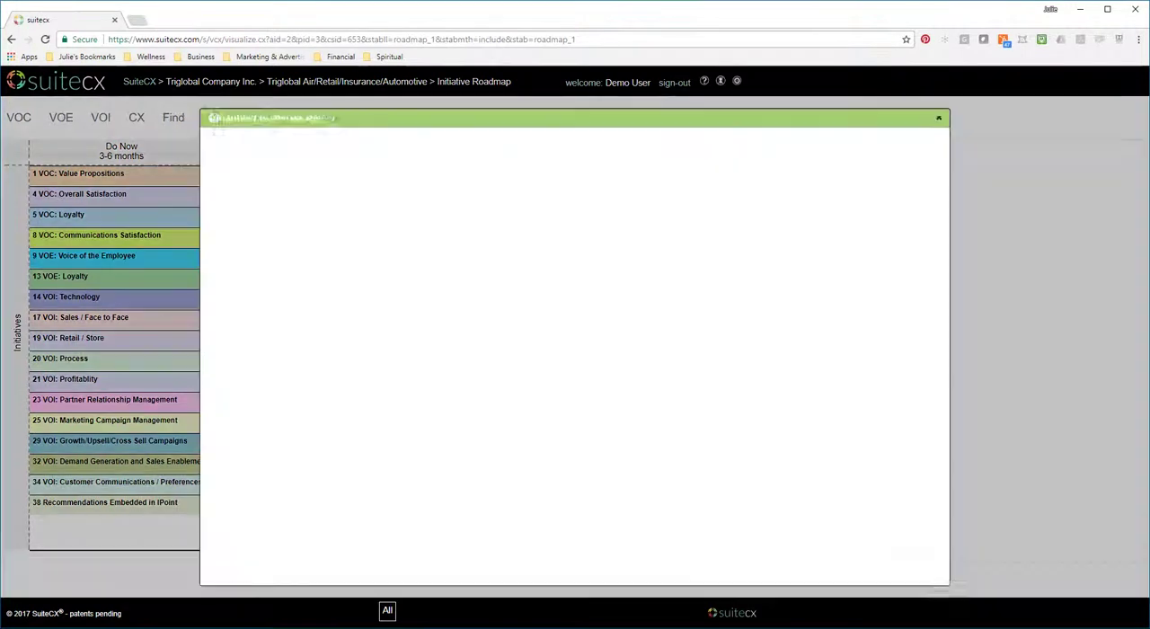